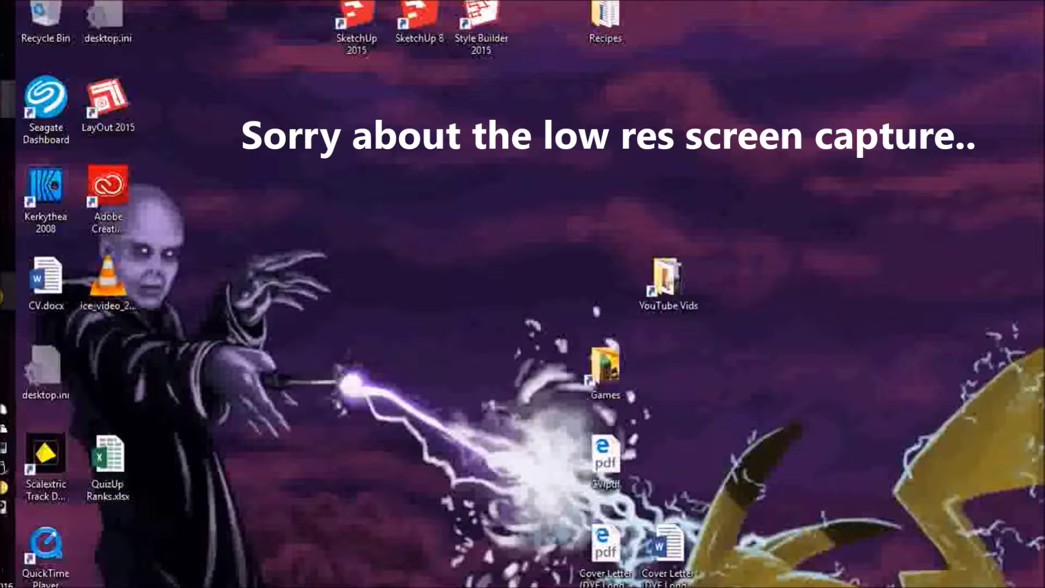
Launch After Effects from its taskbar icon.
left_click(4, 304)
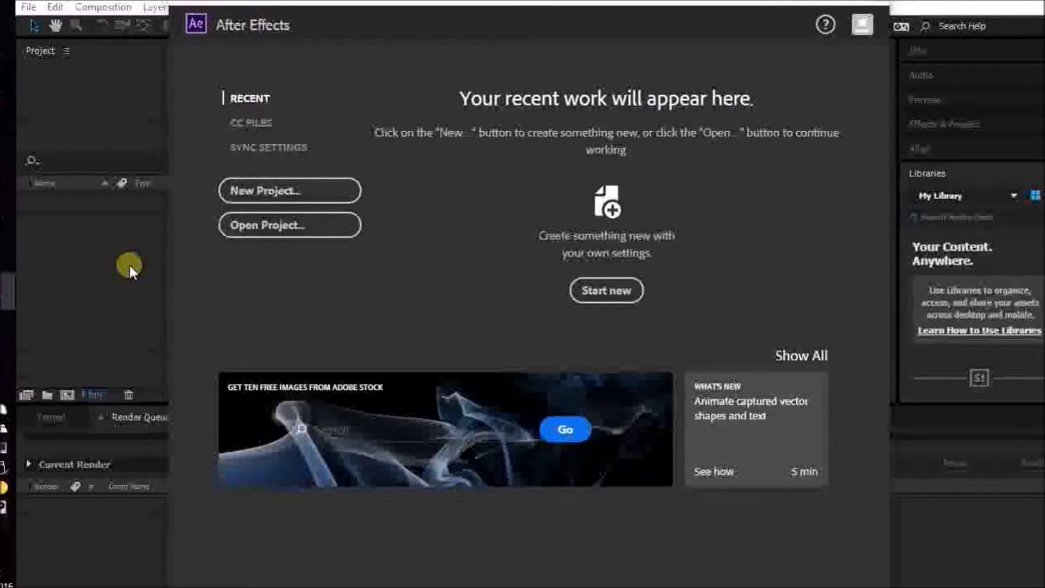
Start a new empty After Effects project.
left_click(272, 193)
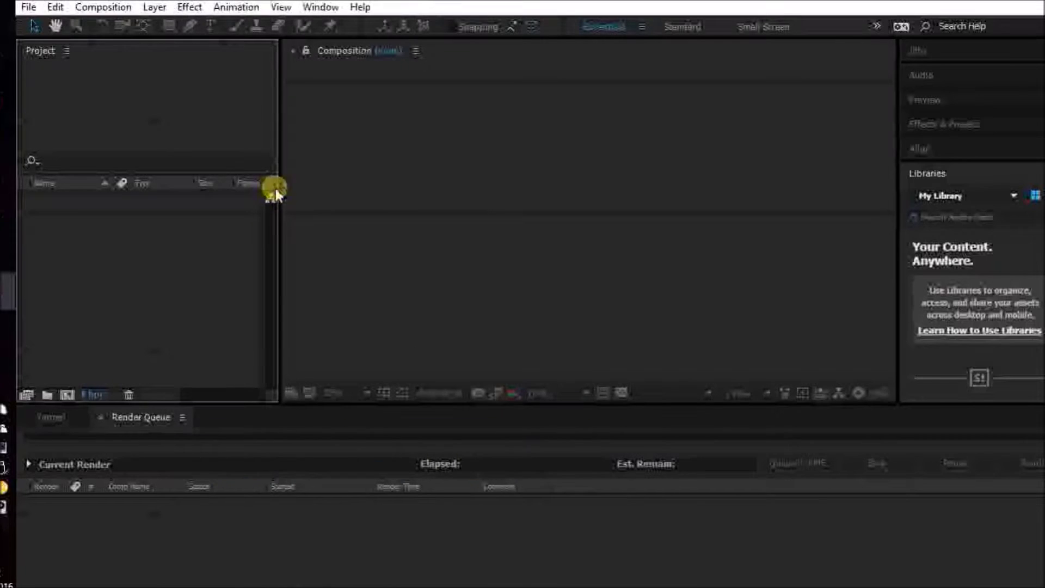
right_click(100, 220)
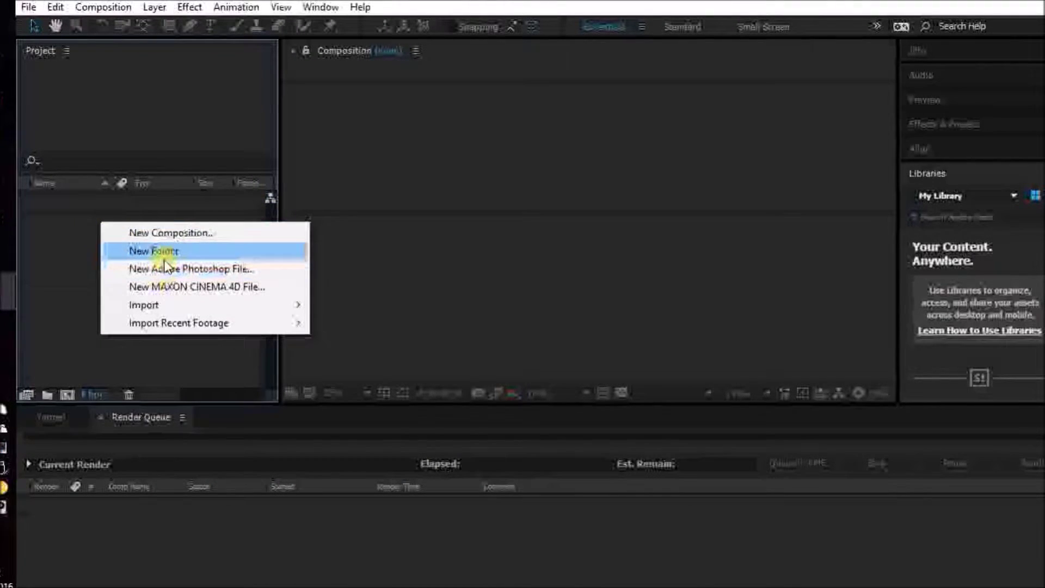
left_click(71, 243)
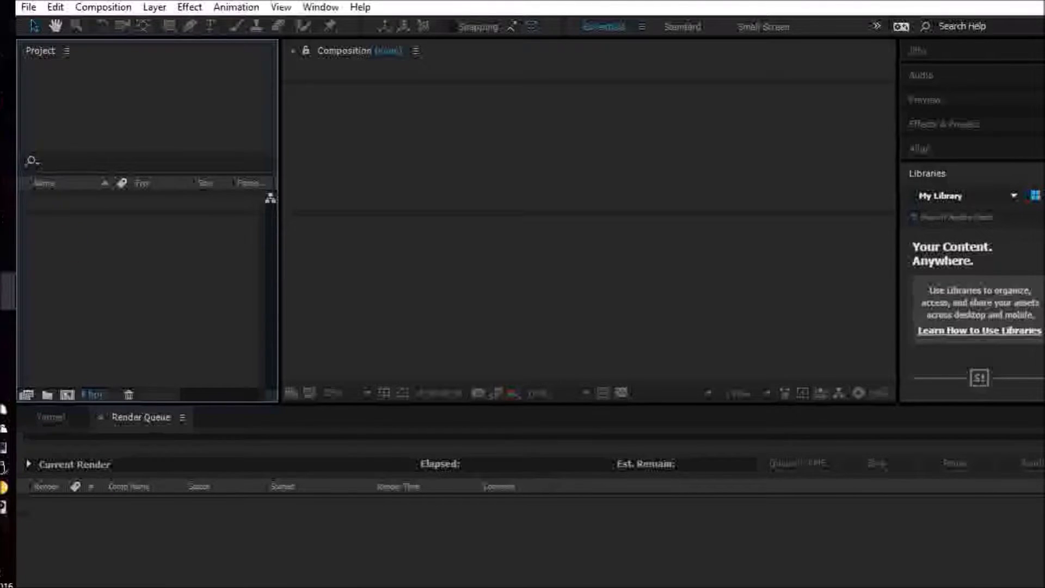
Create a new composition named TLdemo with a 30 fps frame rate.
right_click(142, 246)
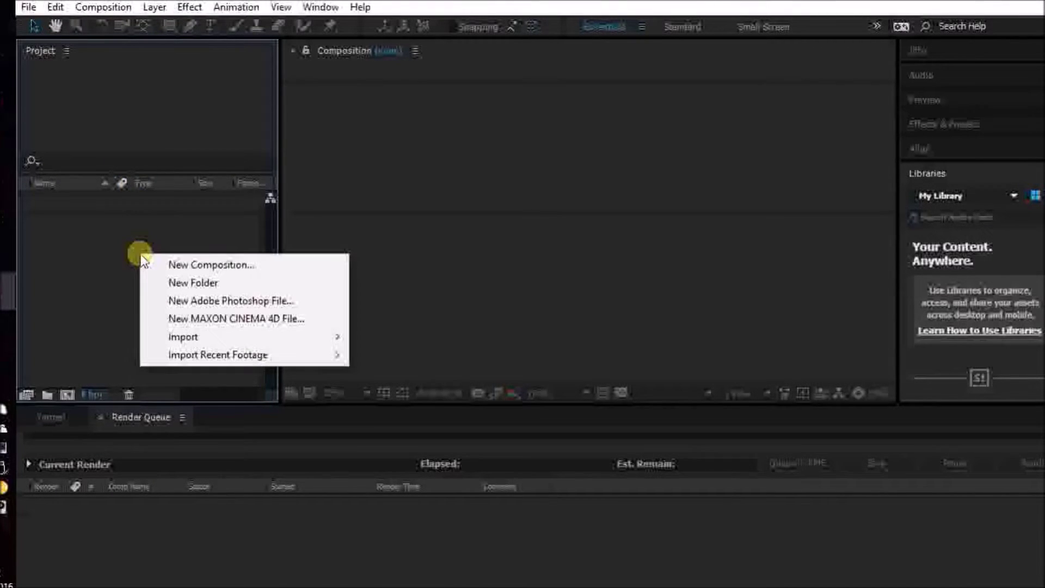
left_click(174, 270)
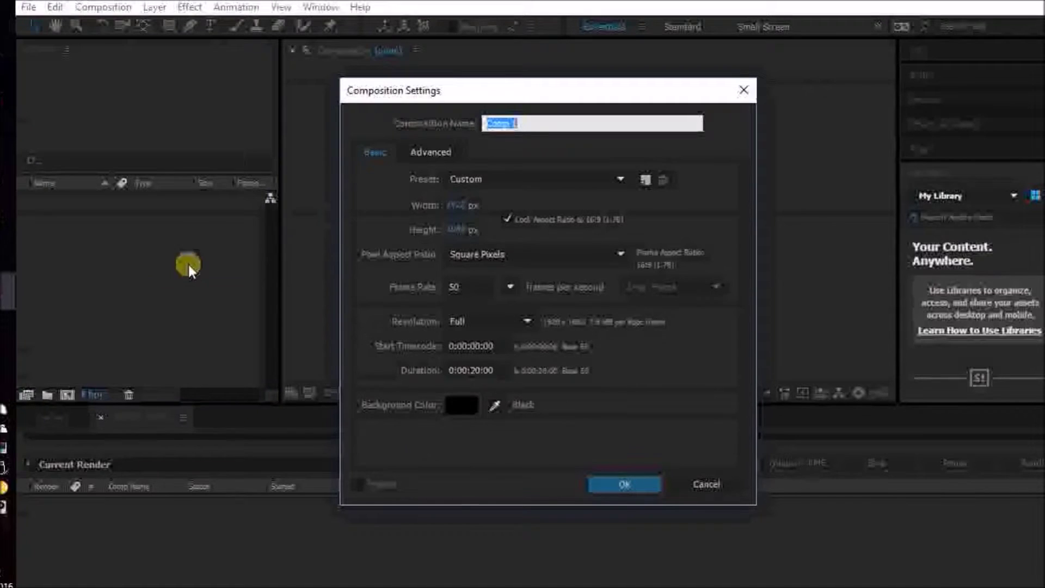
type("TLdemo")
key("Tab")
key("BackSpace")
key("BackSpace")
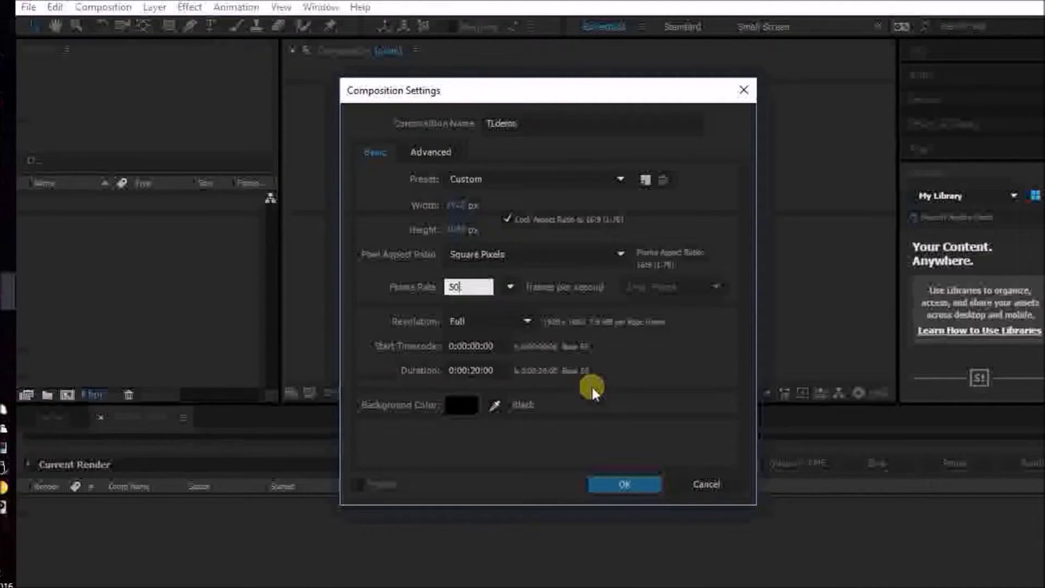
type("30")
key("Tab")
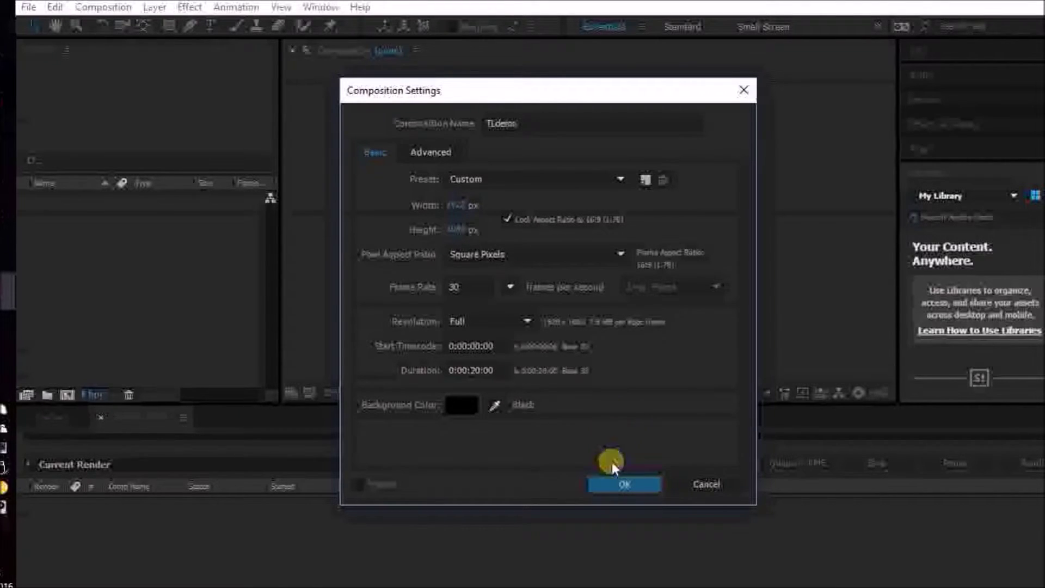
left_click(610, 480)
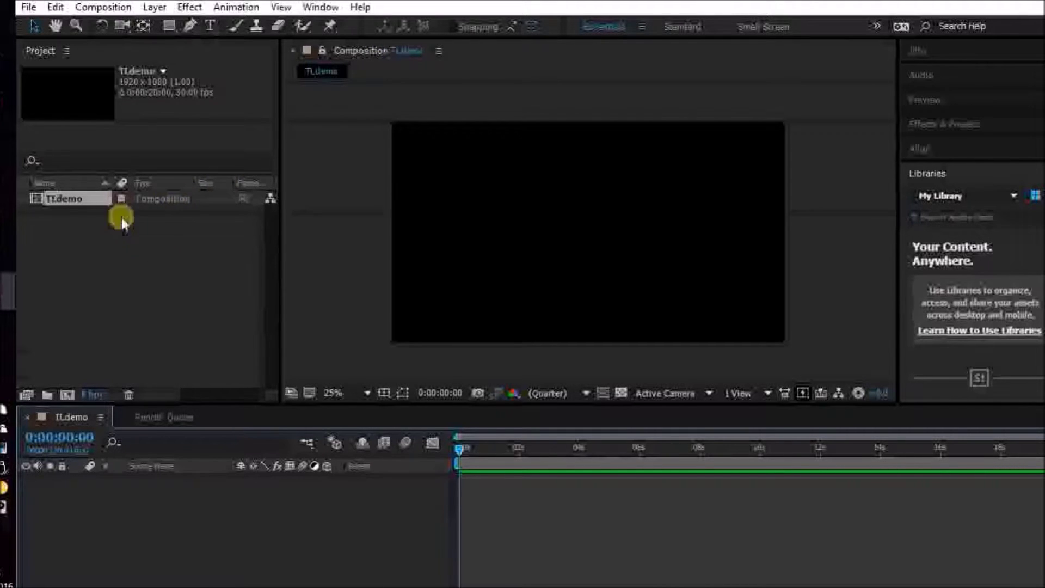
Browse the import dialog to the Church > StMarys > 2 photo folder.
right_click(107, 221)
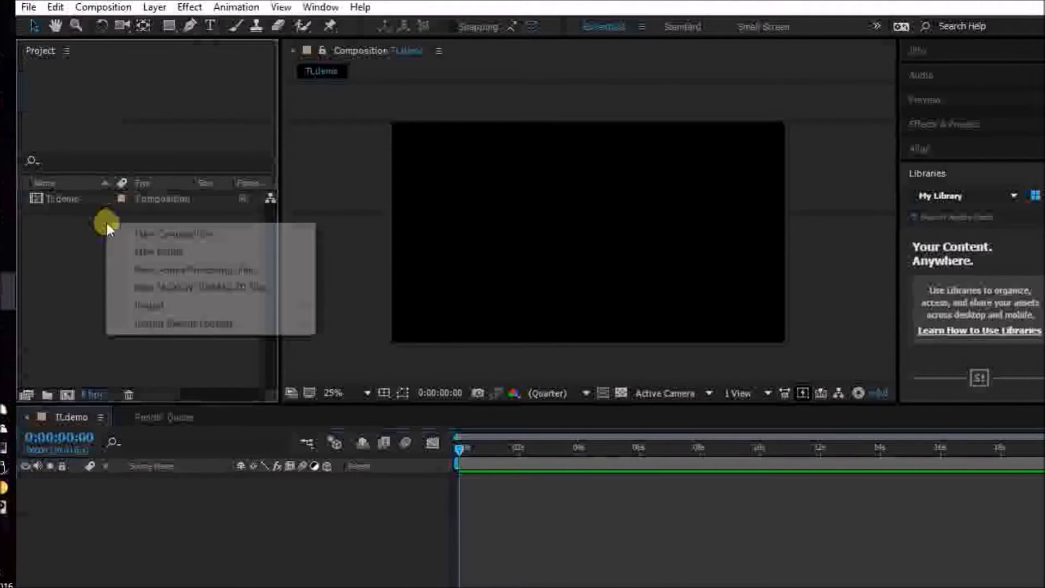
mouse_move(171, 308)
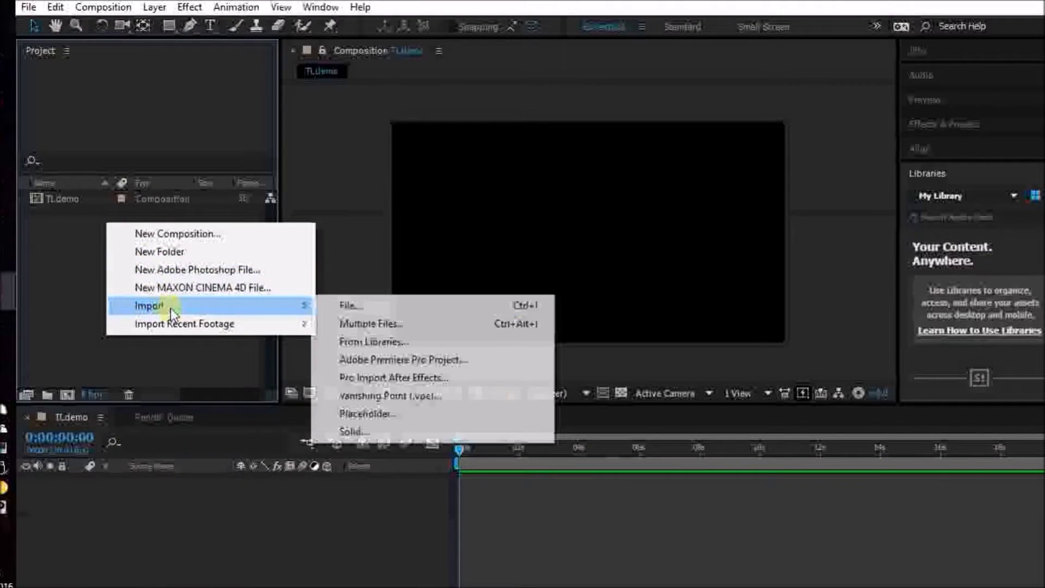
left_click(348, 307)
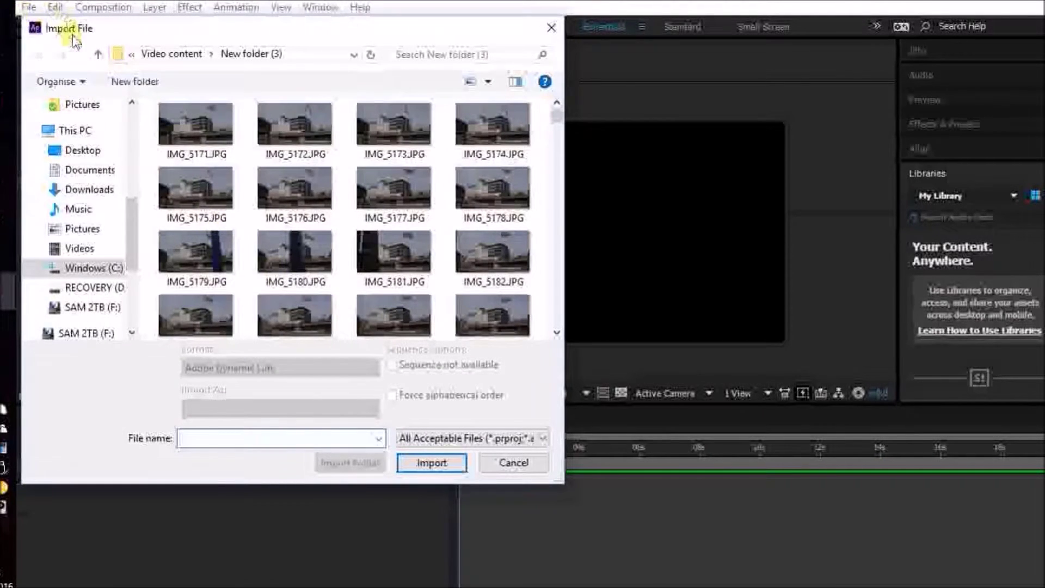
left_click(98, 55)
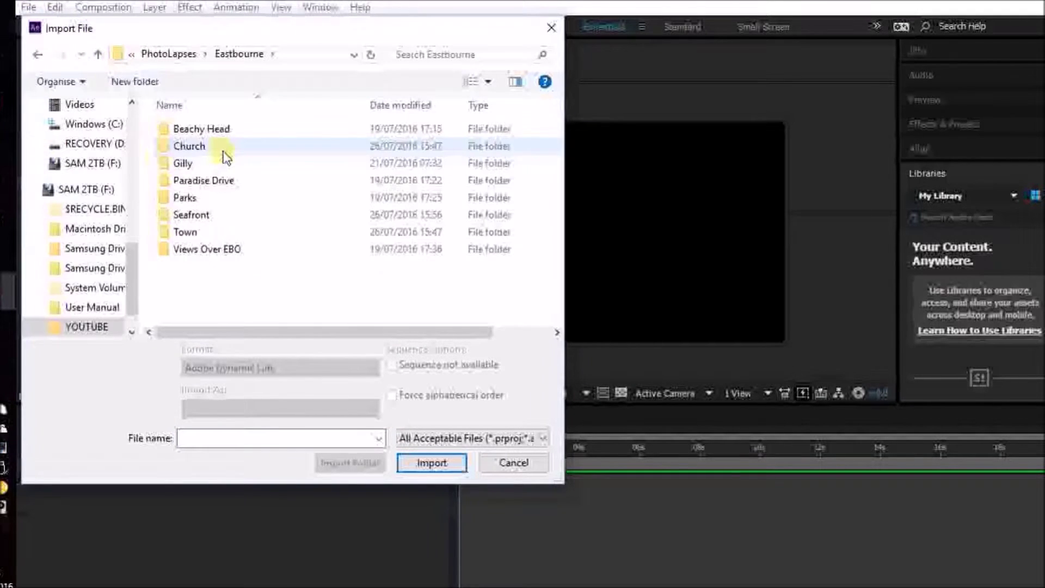
double_click(224, 153)
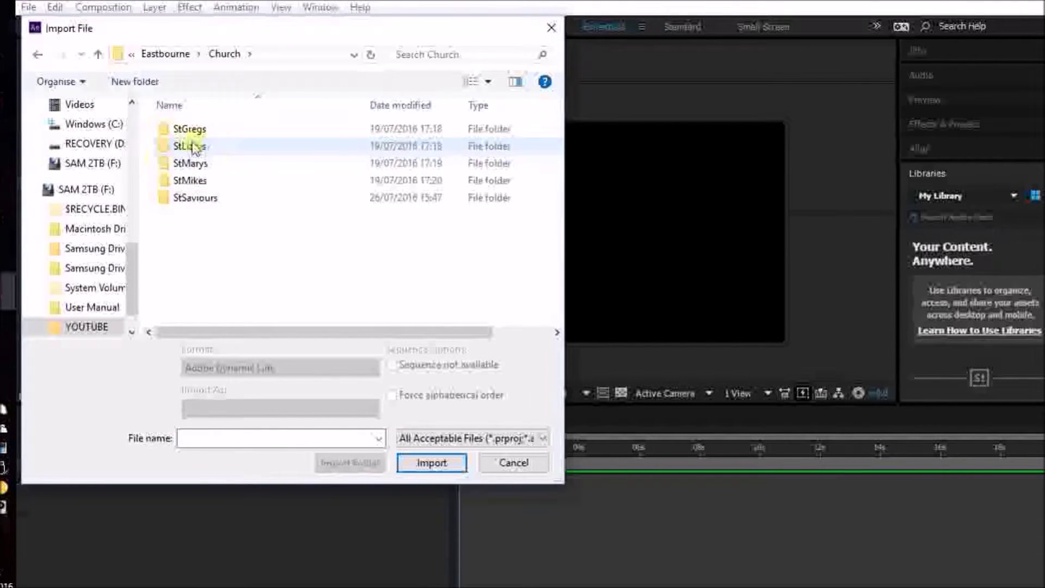
double_click(217, 163)
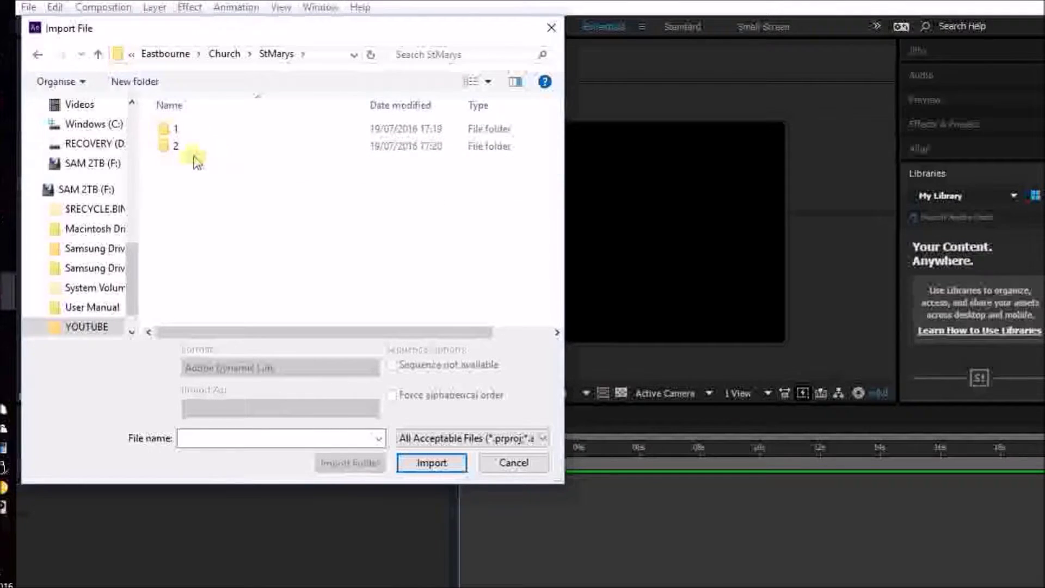
left_click(186, 155)
double_click(186, 154)
Select all photos and import them as one JPEG sequence.
scroll(182, 135, "up", 3, "ctrl")
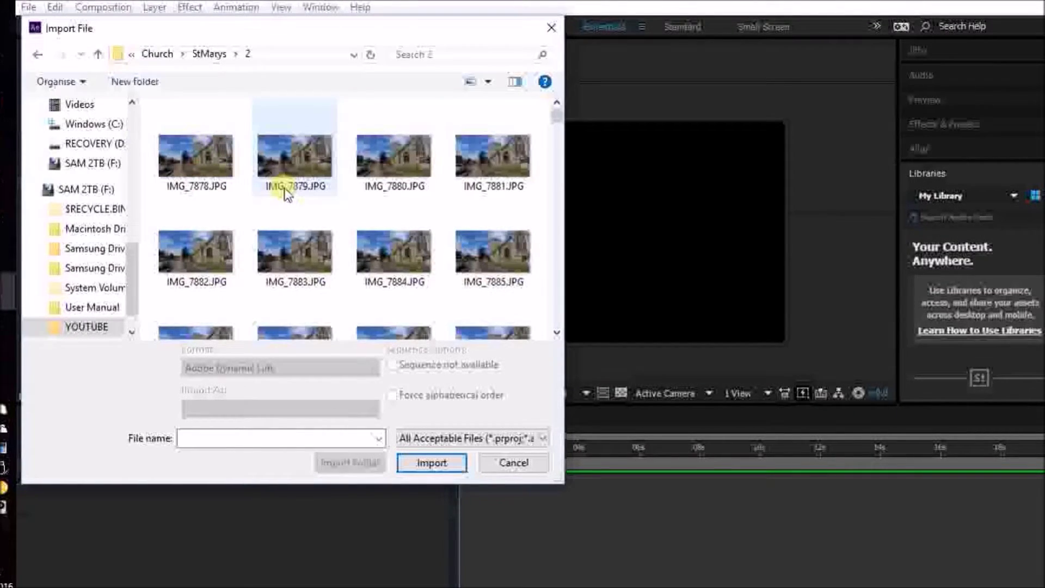
key("ctrl+a")
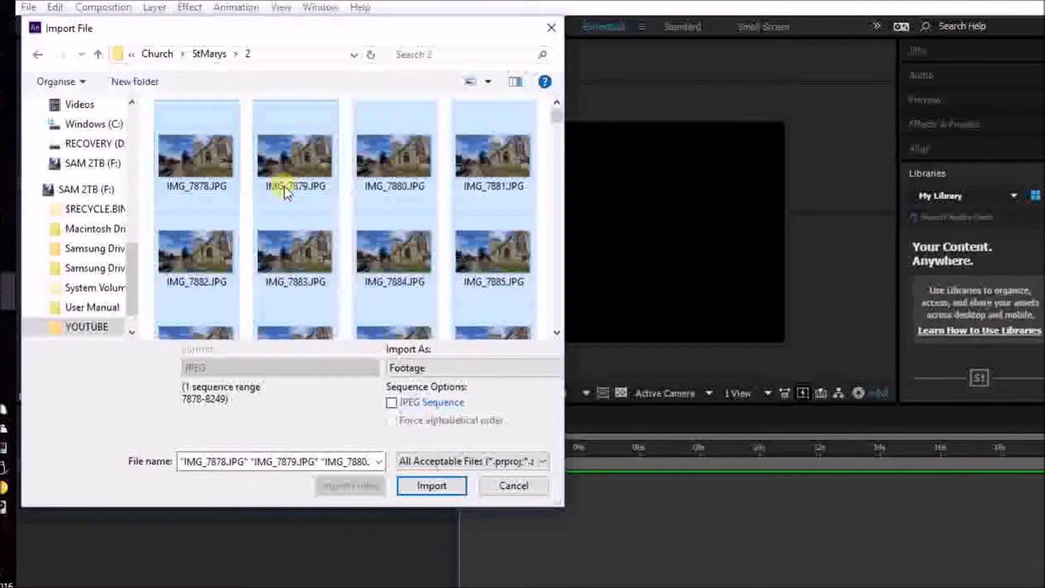
left_click(390, 404)
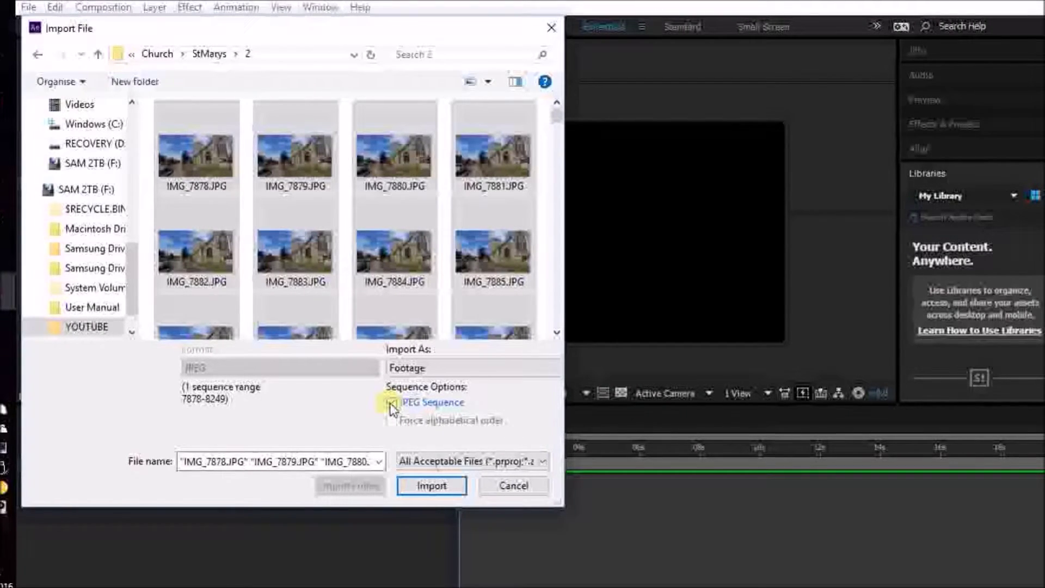
left_click(432, 485)
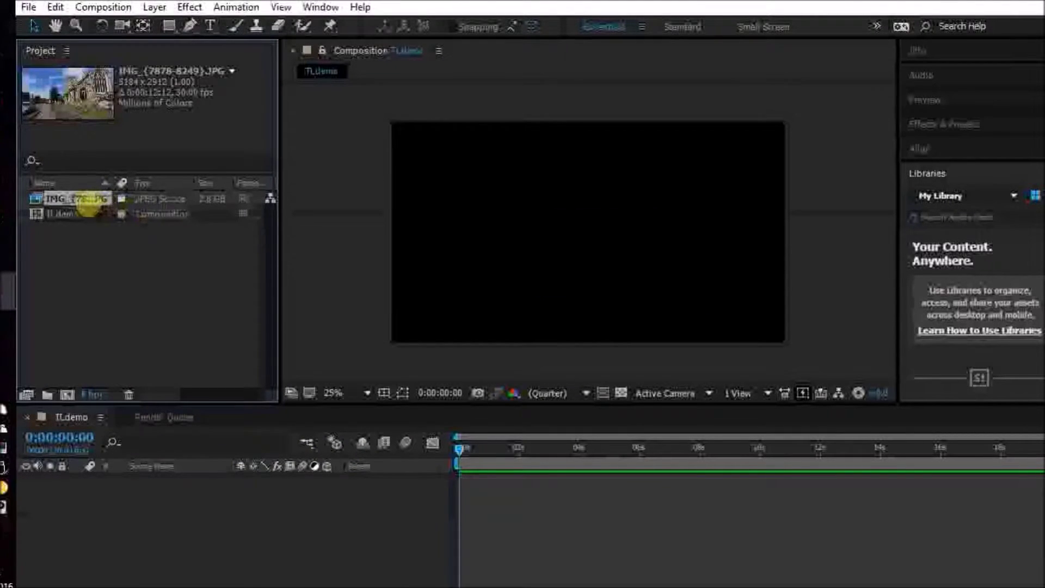
Add the church footage to TLdemo, scaled down and positioned so the church fills the frame.
left_click_drag(79, 199, 592, 265)
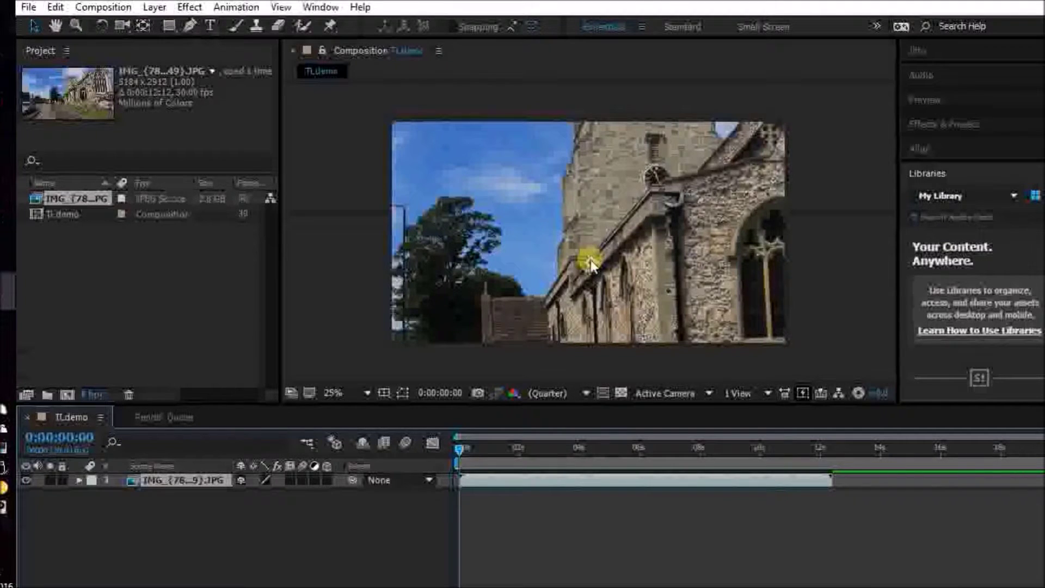
left_click_drag(591, 264, 665, 297)
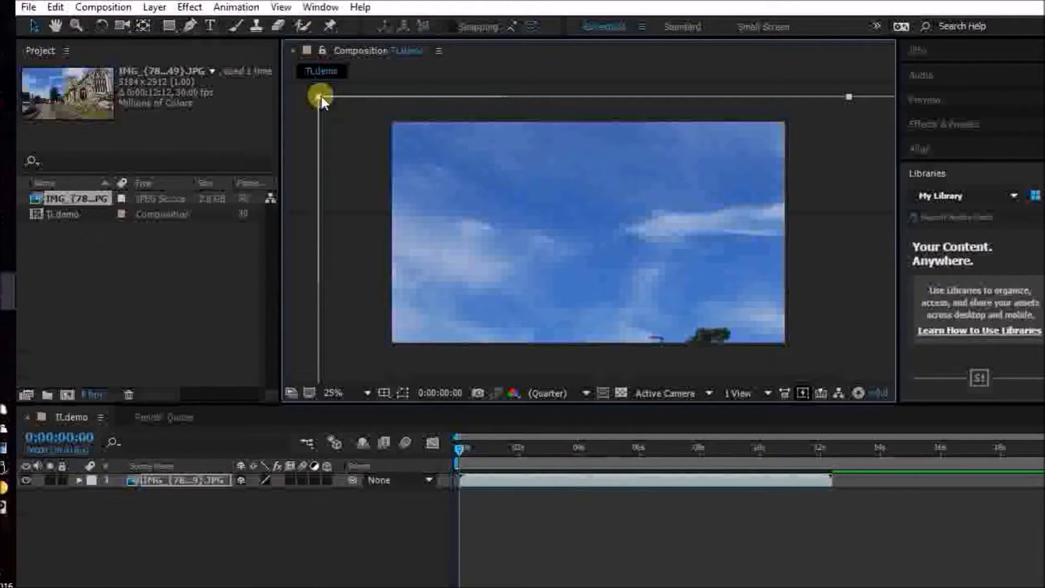
left_click_drag(321, 96, 603, 267)
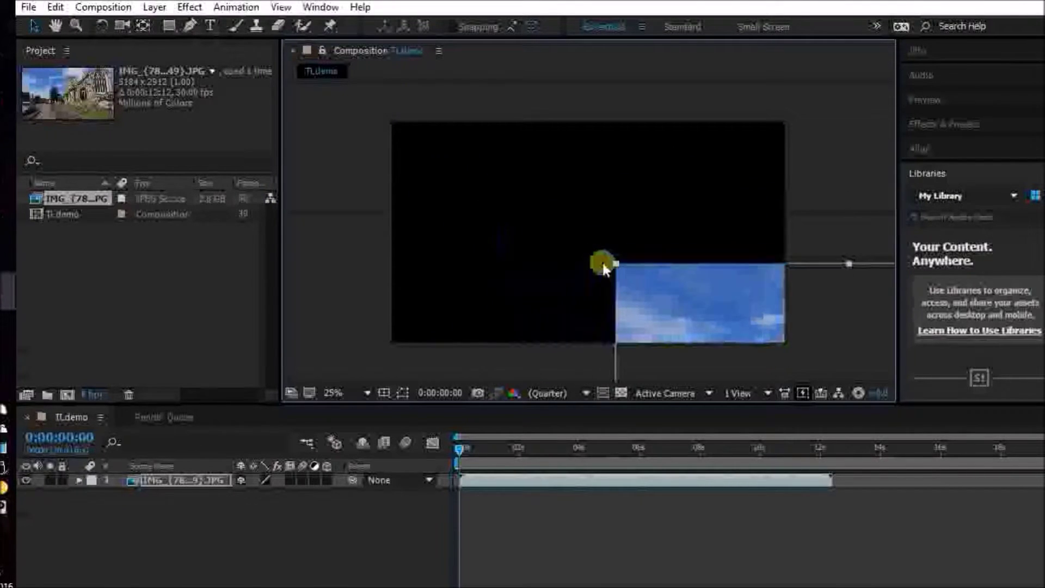
left_click_drag(762, 299, 475, 155)
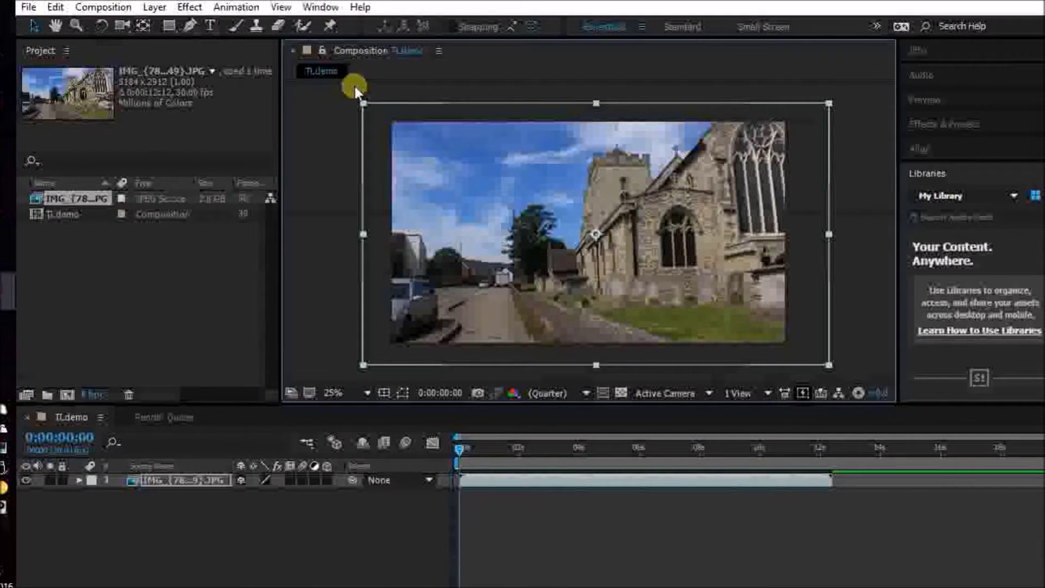
left_click_drag(583, 450, 456, 456)
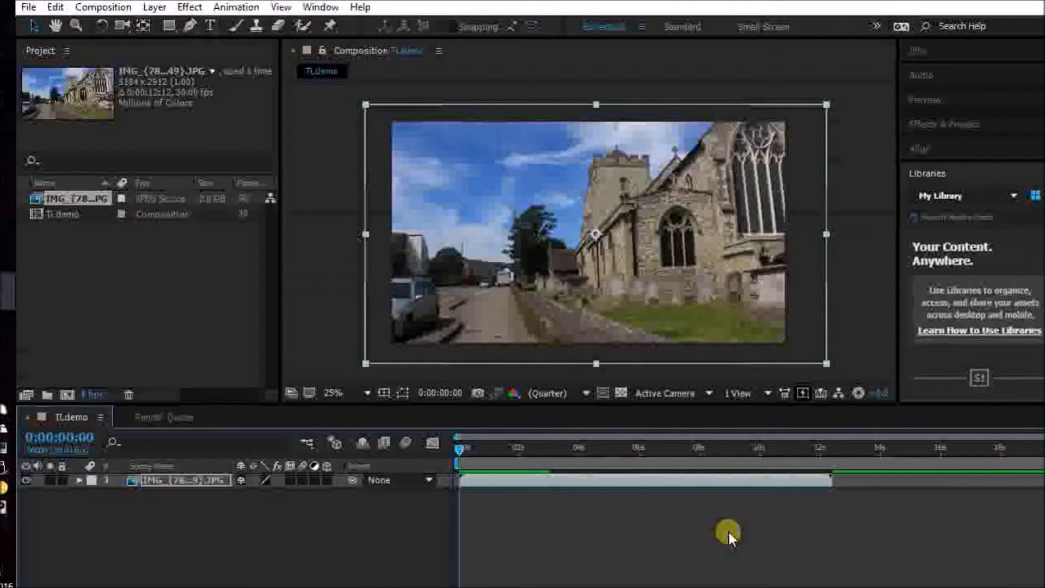
Preview the composition, then return the playhead to the first frame.
key("space")
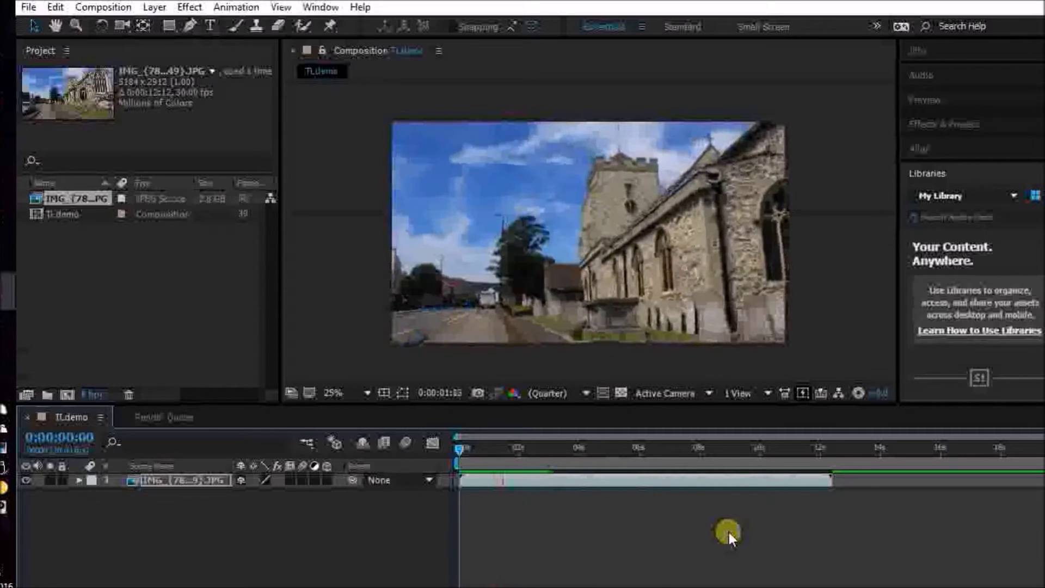
key("space")
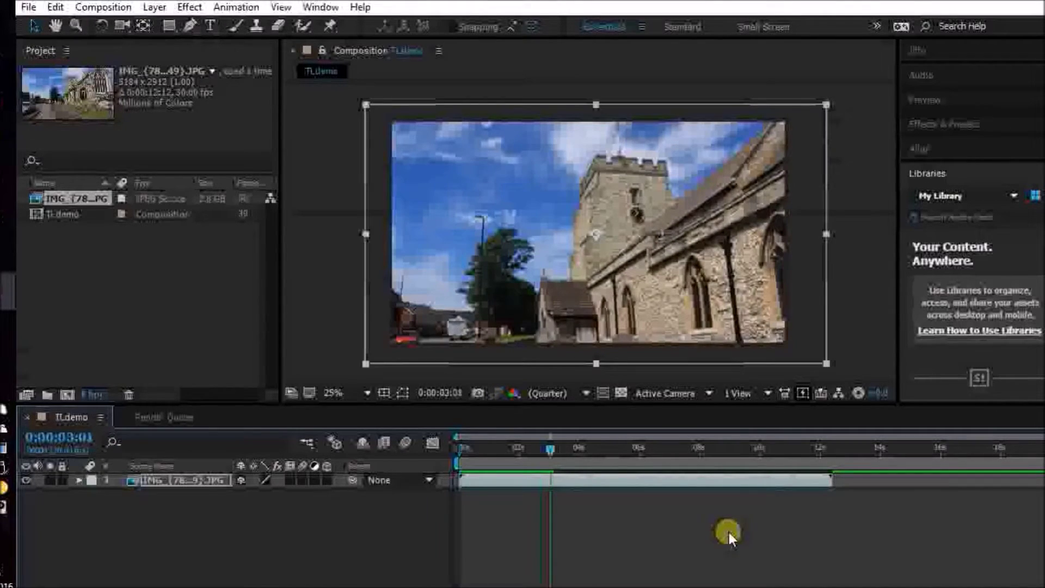
left_click_drag(546, 443, 400, 444)
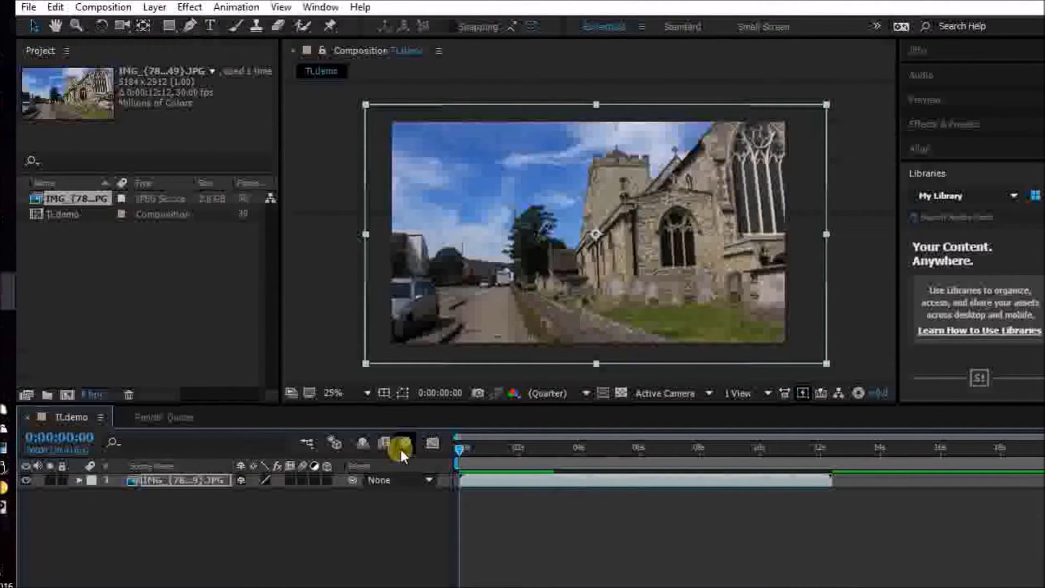
Apply Effect > Distort > Warp Stabilizer VFX to the church footage layer.
left_click(128, 124)
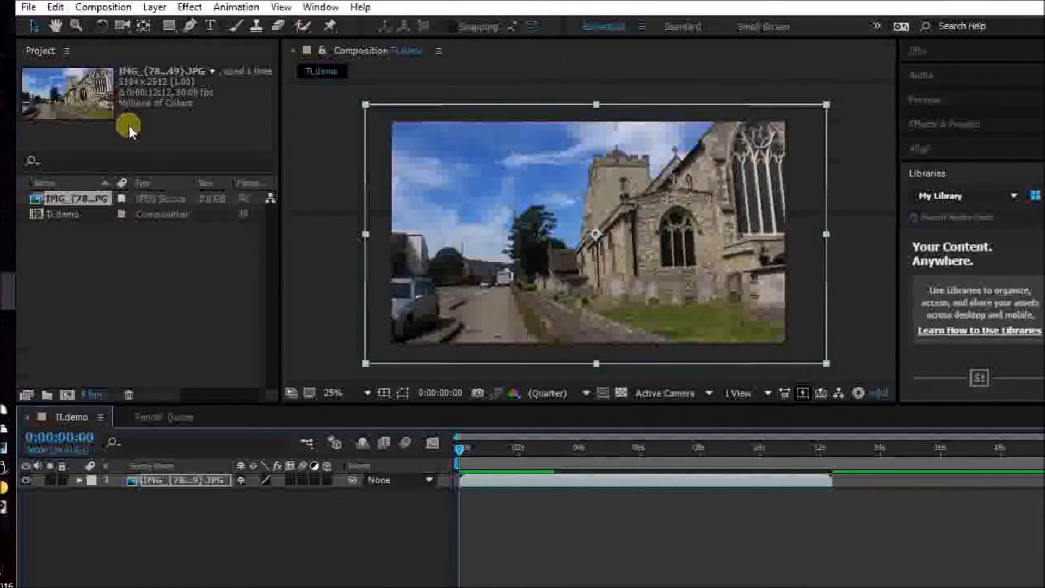
left_click(544, 294)
left_click(444, 190)
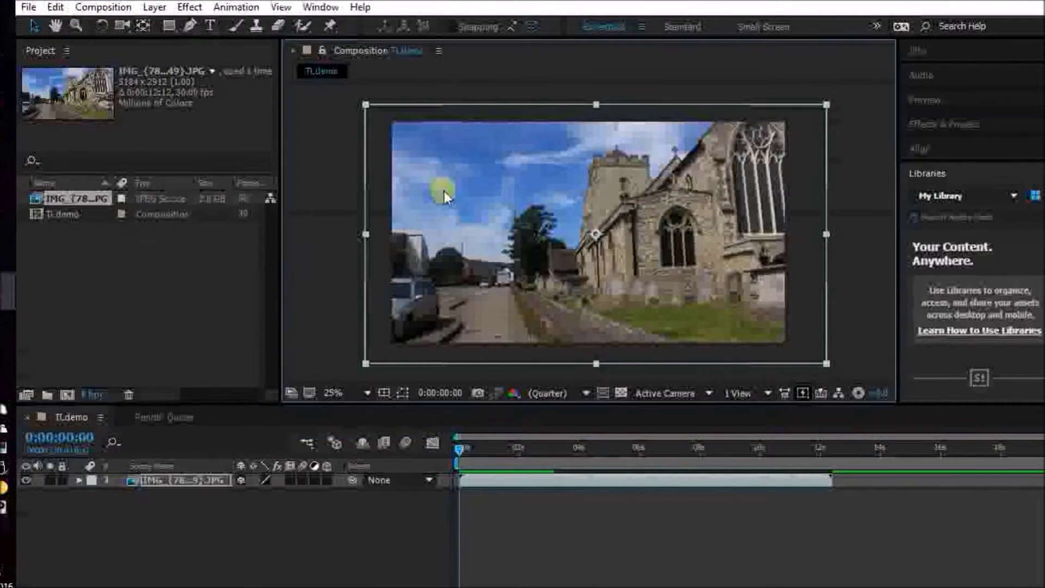
left_click(188, 8)
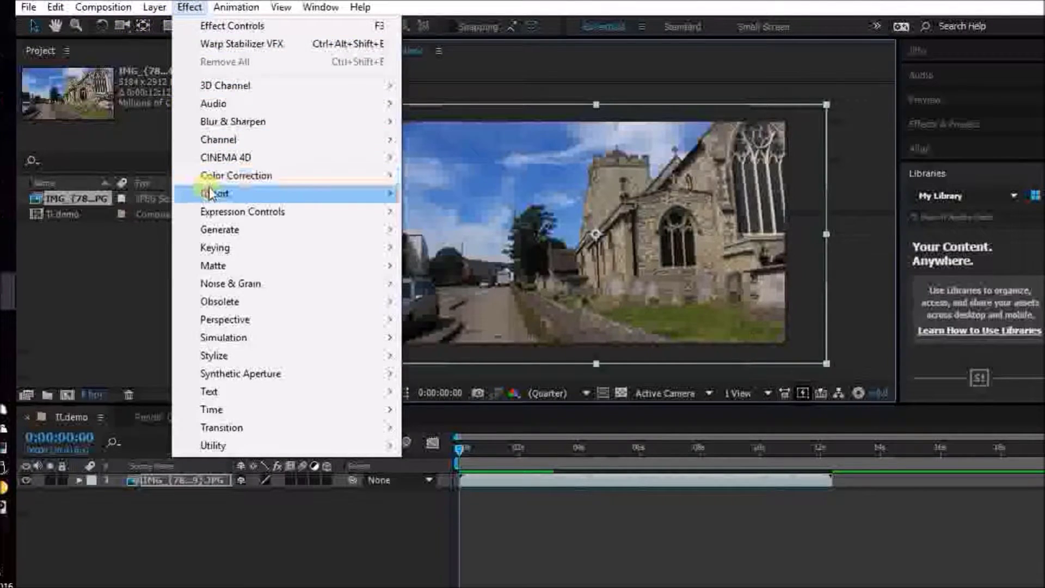
mouse_move(253, 191)
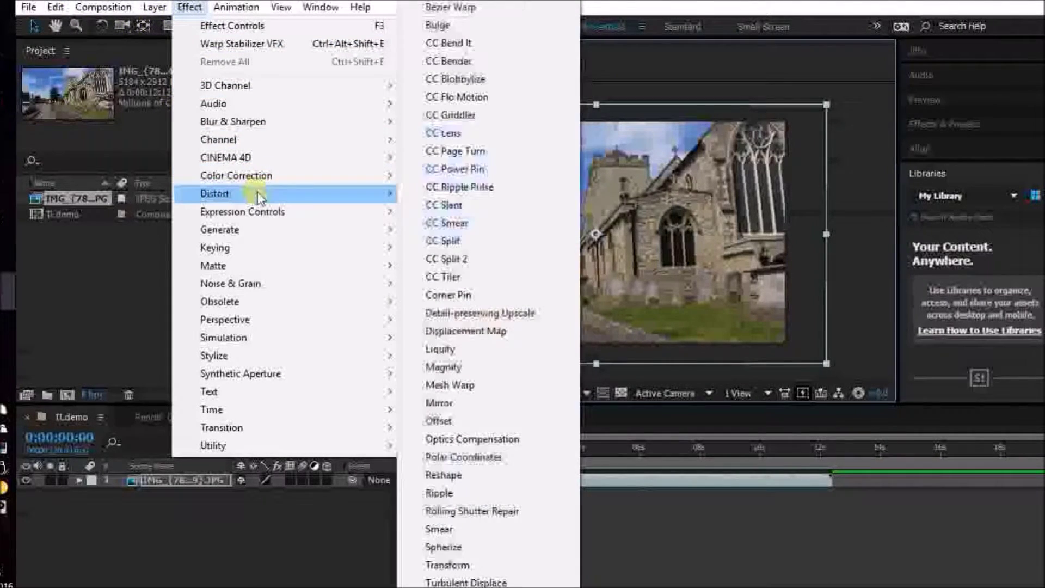
scroll(460, 568, "down", 4)
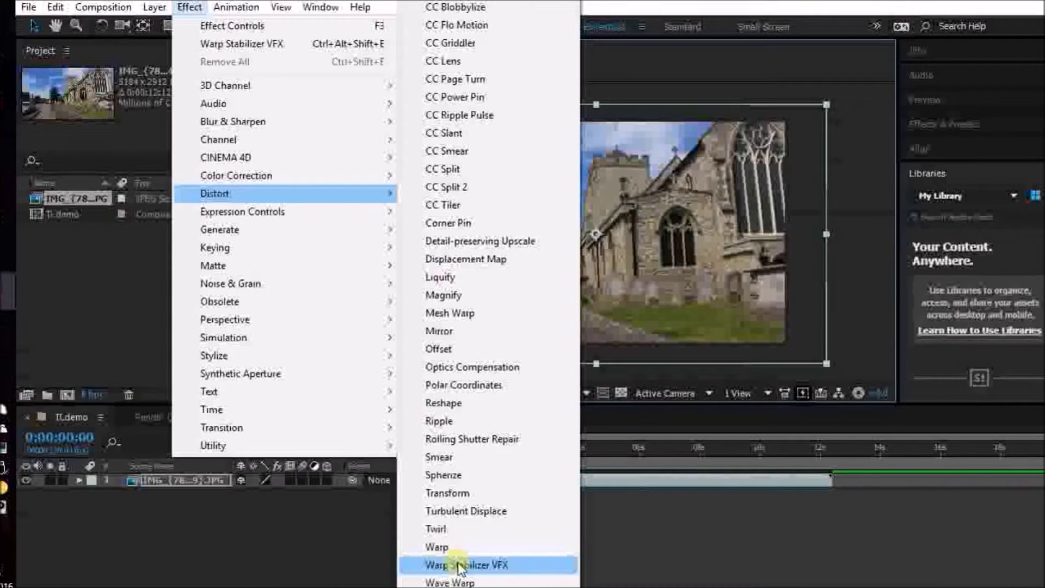
left_click(460, 566)
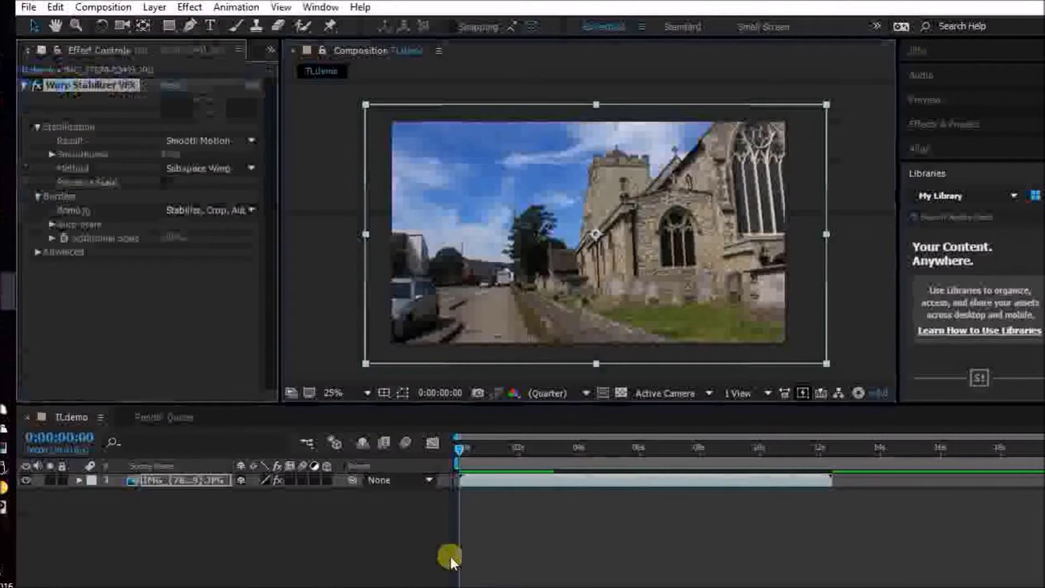
Set Warp Stabilizer framing to Stabilize Only, let analysis finish, then deselect and rewind to 0.
left_click(201, 211)
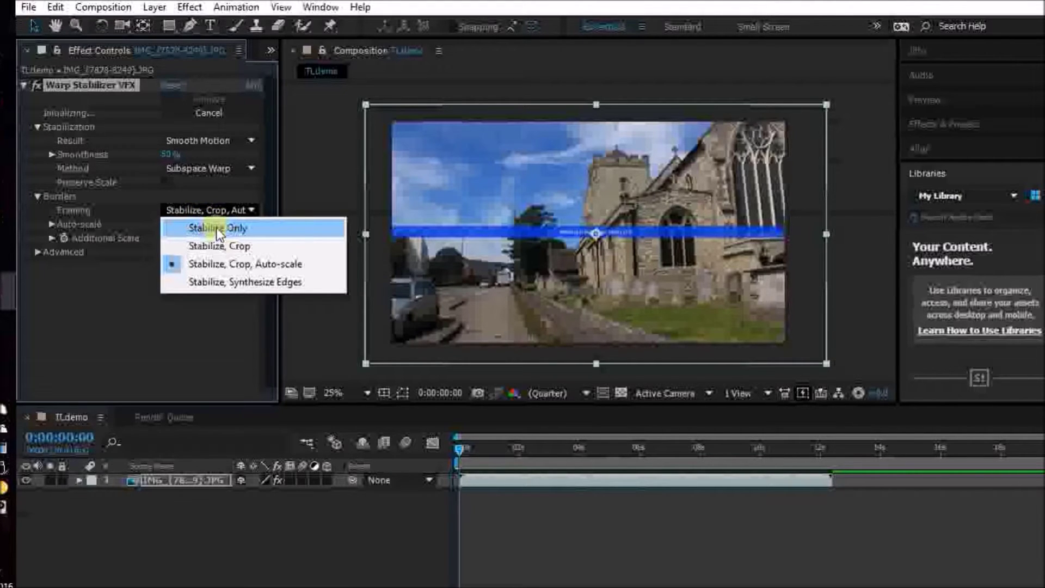
left_click(219, 228)
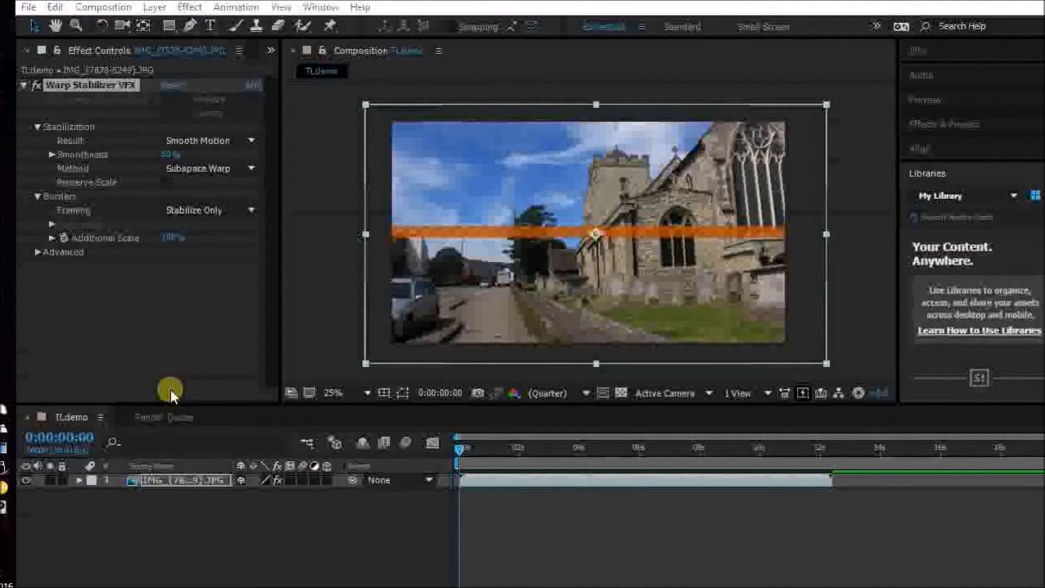
left_click(278, 520)
left_click(451, 447)
left_click(452, 447)
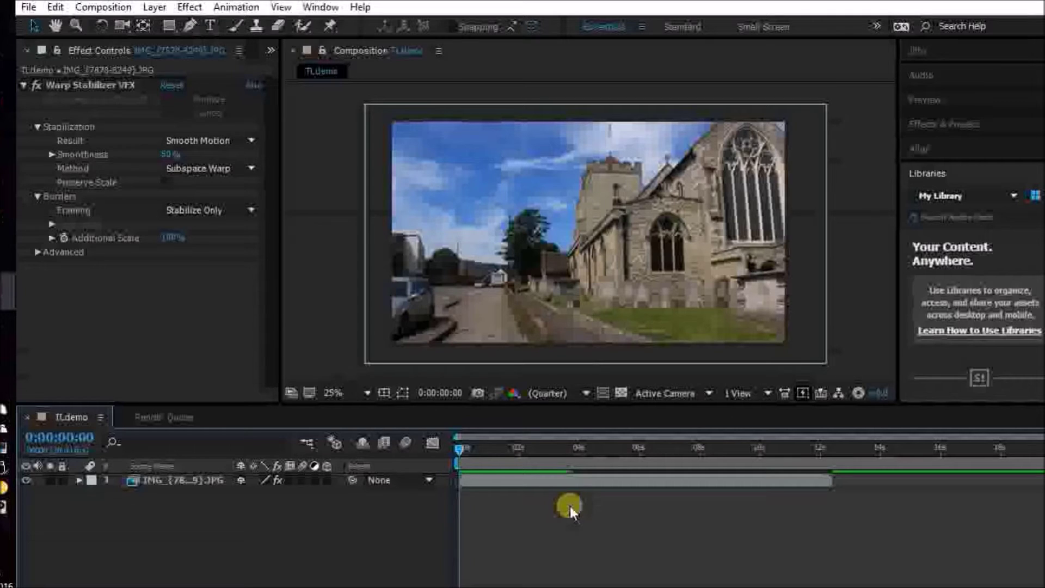
Play back the stabilized time-lapse, stopping around 0:00:04:03.
key("space")
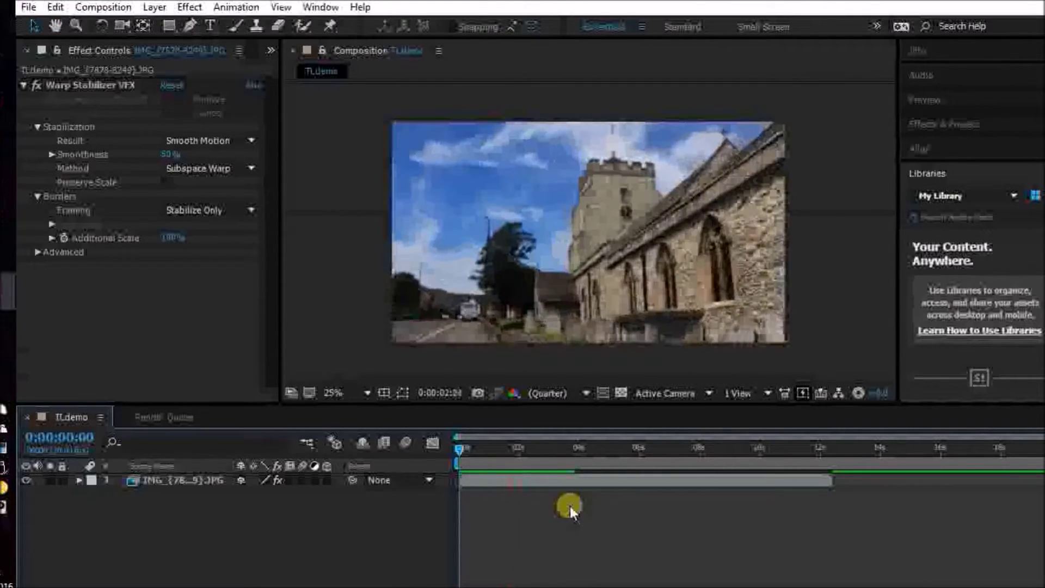
left_click(570, 506)
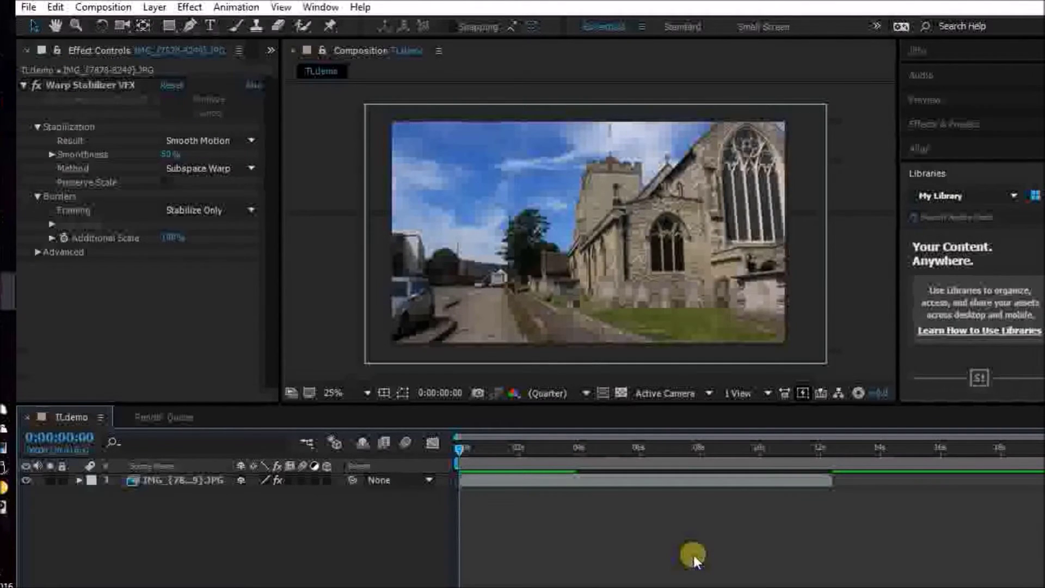
key("space")
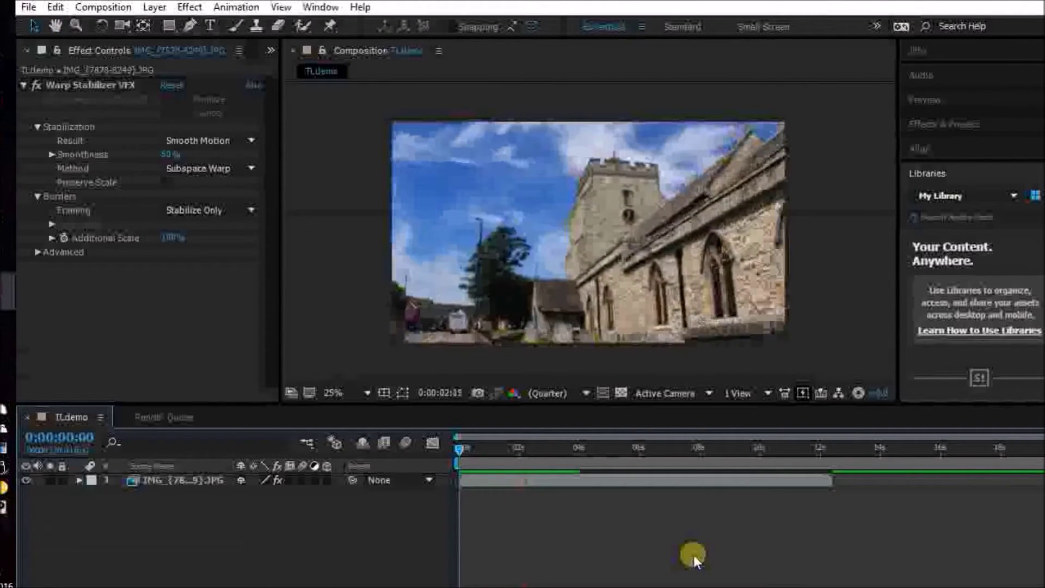
key("space")
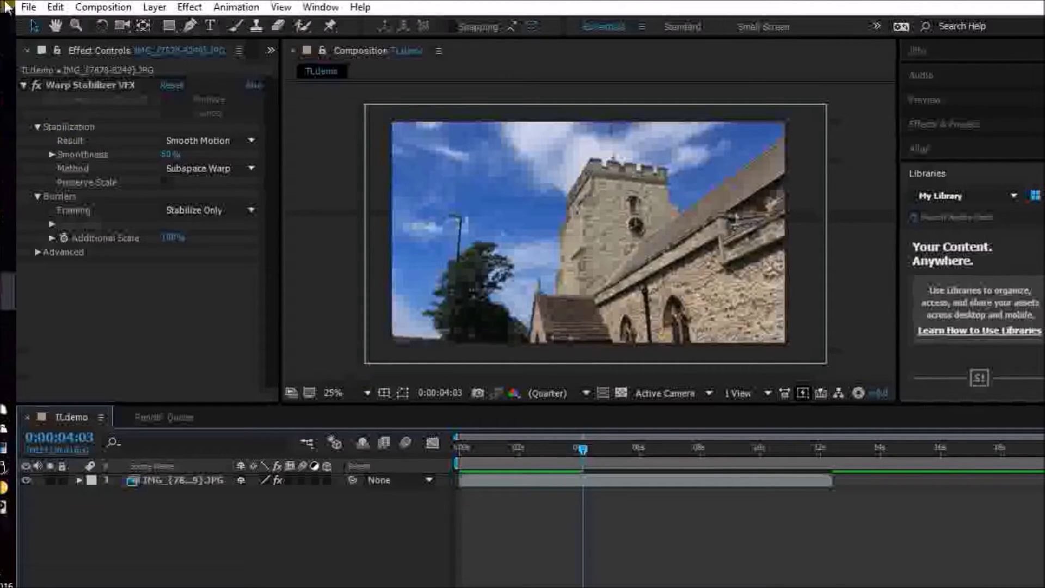
left_click(27, 8)
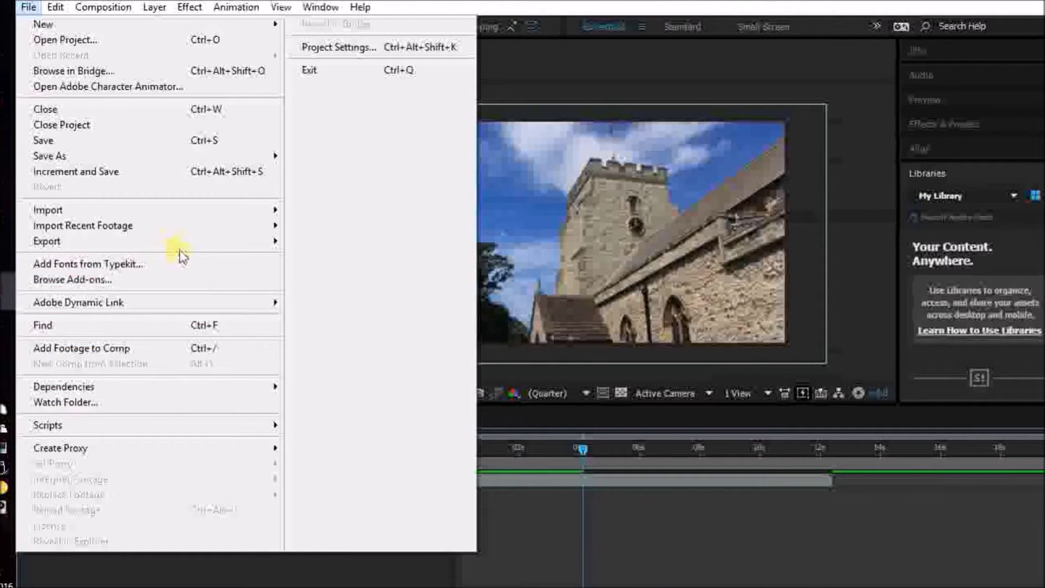
Add TLdemo to the render queue, confirm output as TLdemo.avi, and start rendering.
mouse_move(191, 243)
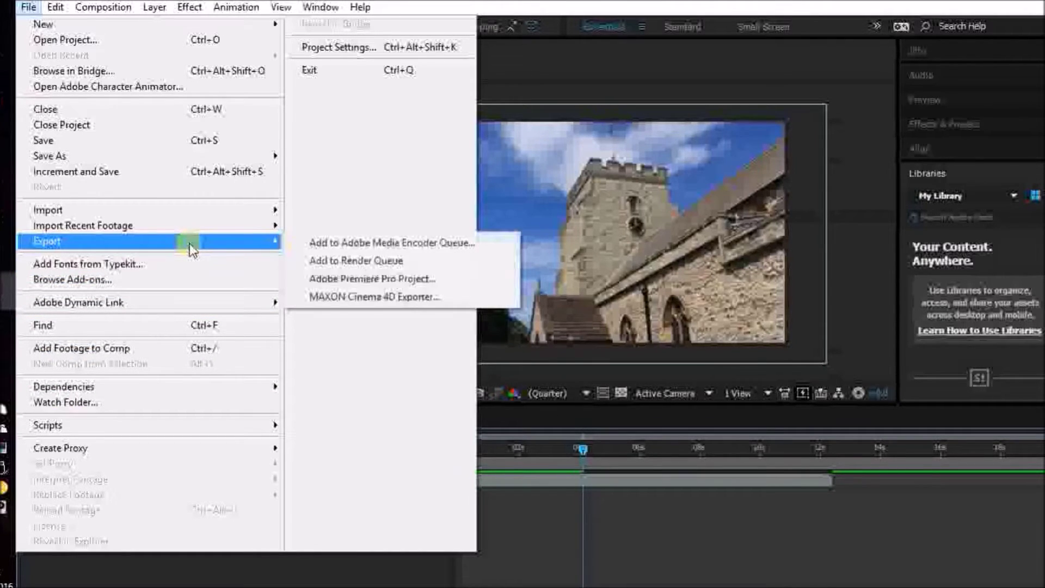
left_click(350, 267)
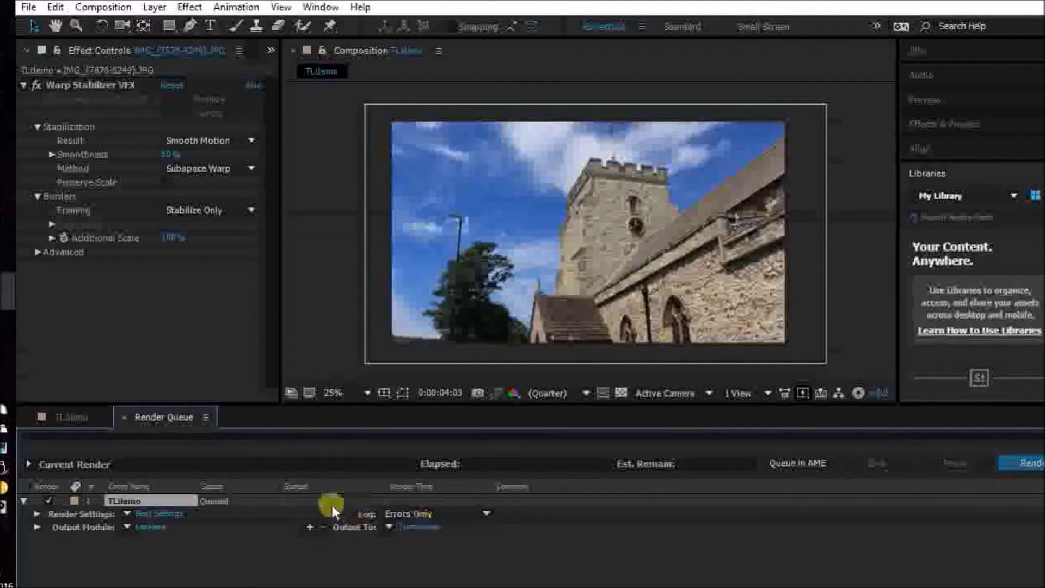
left_click(412, 525)
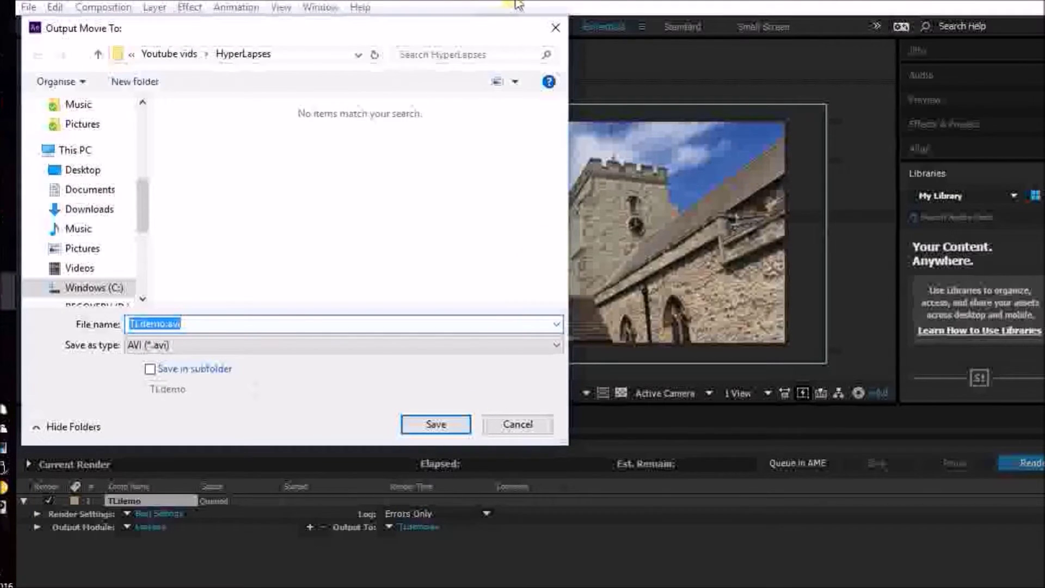
left_click(555, 27)
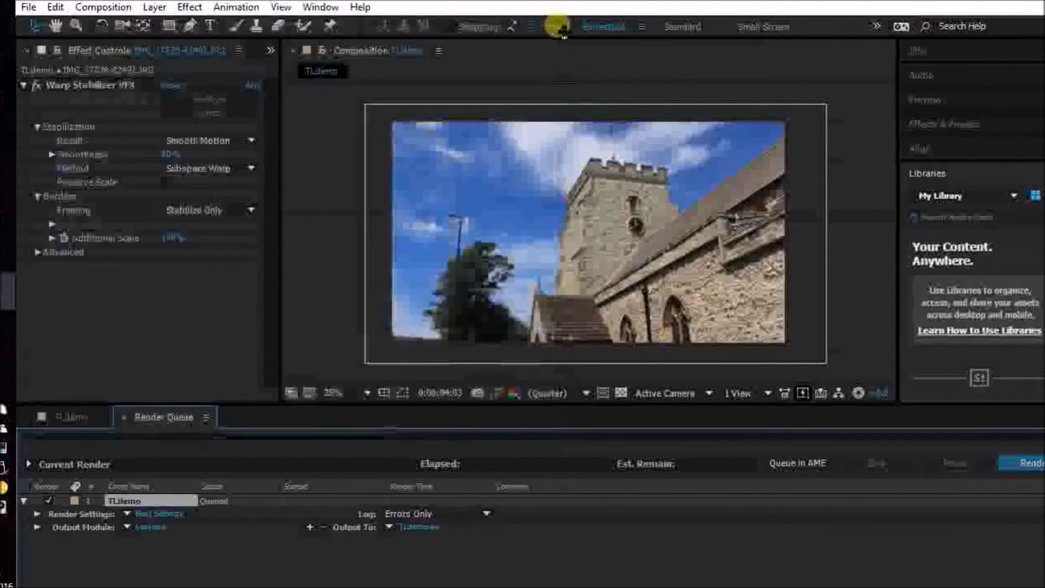
left_click(1031, 465)
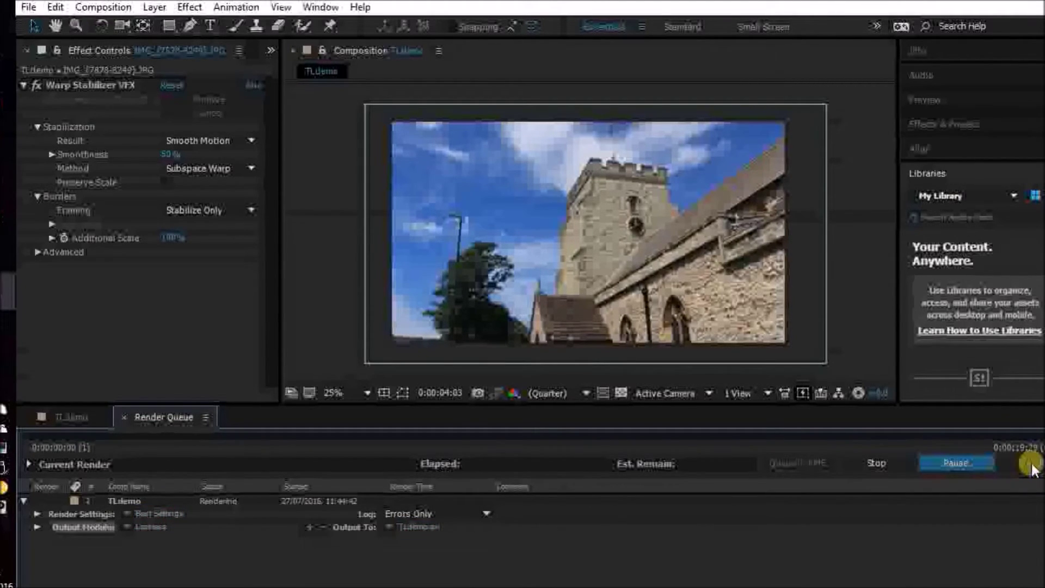